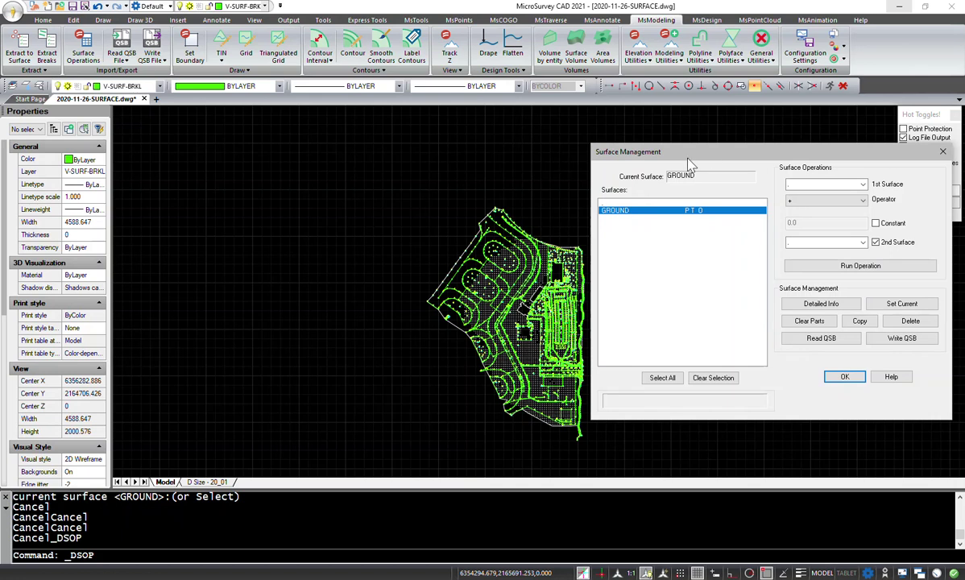
# Review the detailed information of the GROUND surface, including its computed TIN statistics, and close Surface Management.
pyautogui.moveTo(706, 155); pyautogui.dragTo(624, 152)
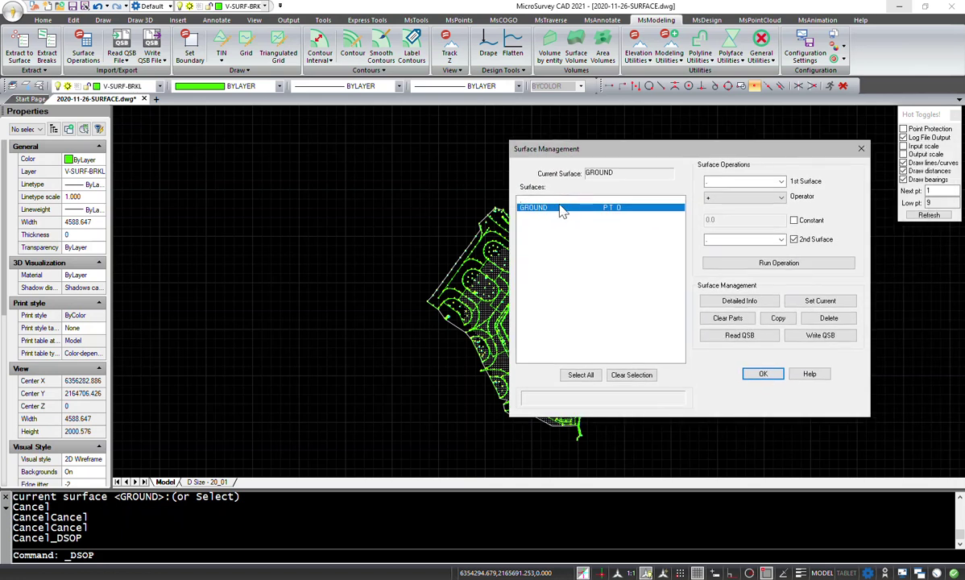
pyautogui.click(740, 301)
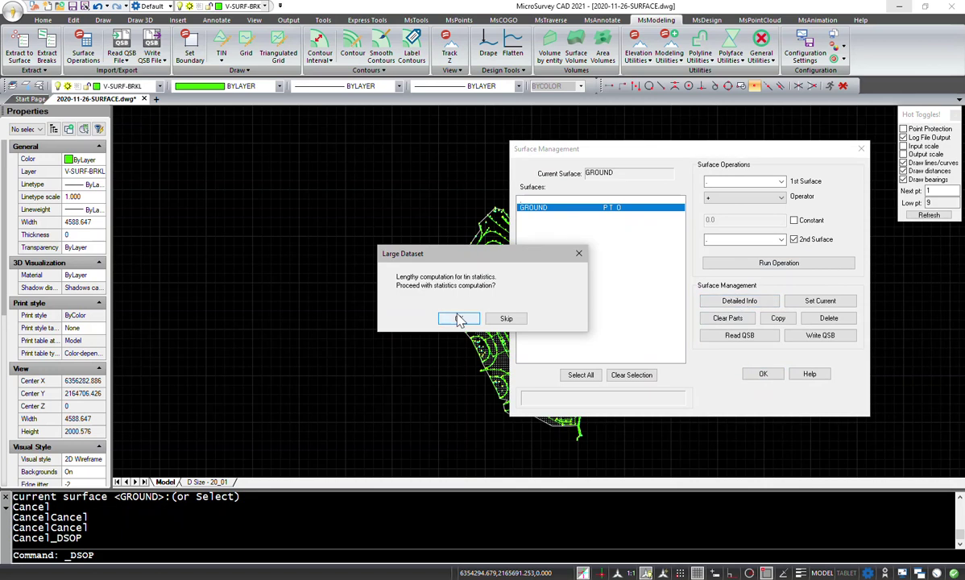
pyautogui.click(459, 319)
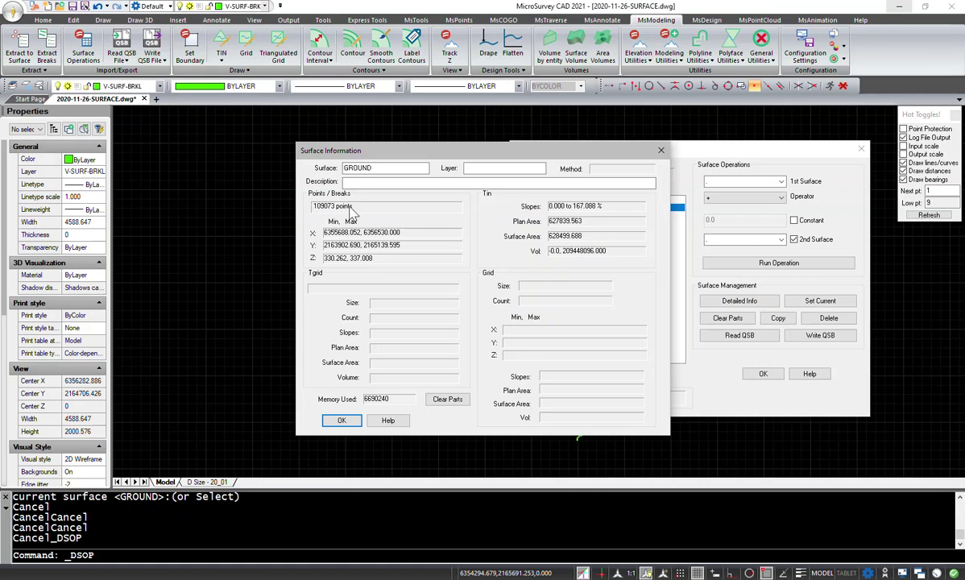
pyautogui.click(340, 421)
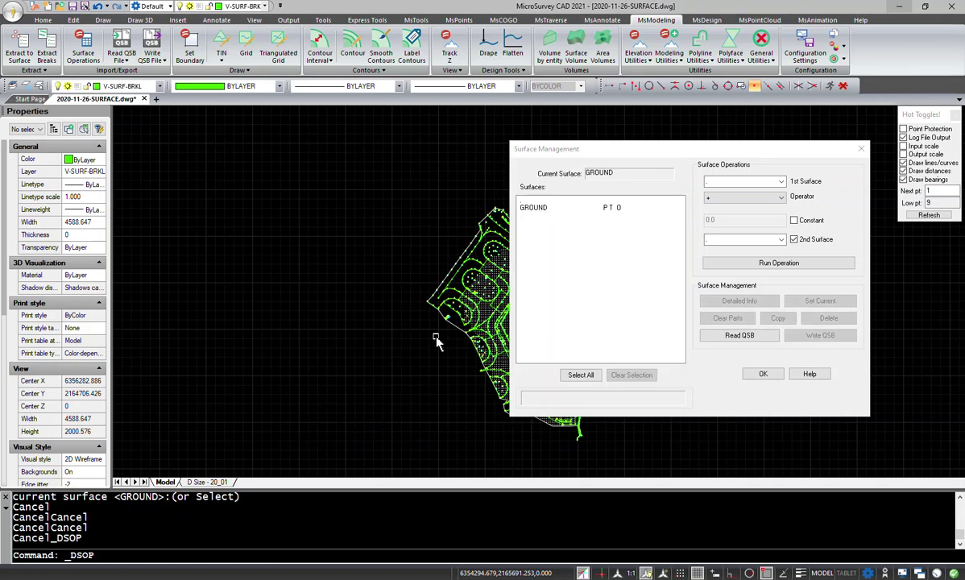
pyautogui.click(763, 374)
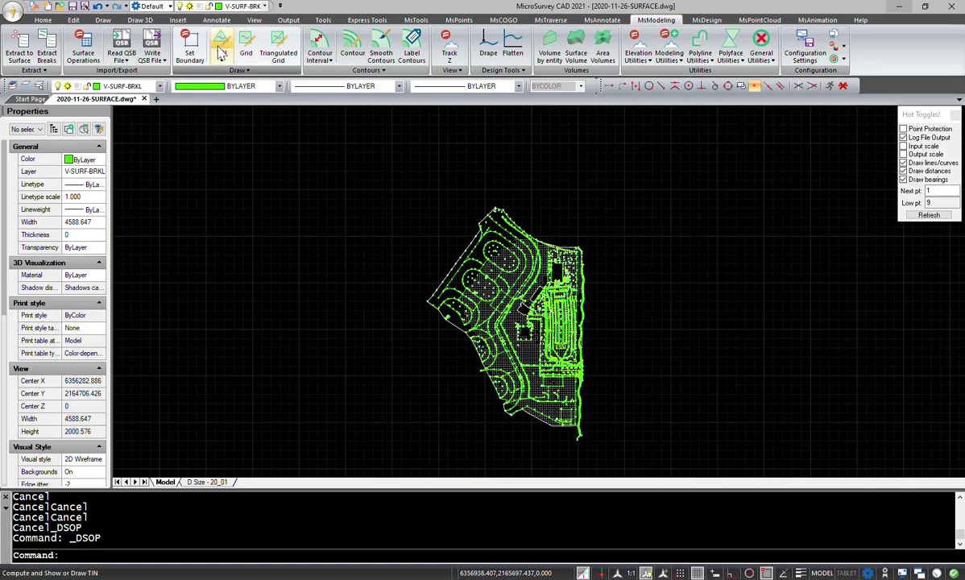
# Configure surface grids with a manual cell size of 10 in X and Y and enable grid registration at 0,0.
pyautogui.click(805, 44)
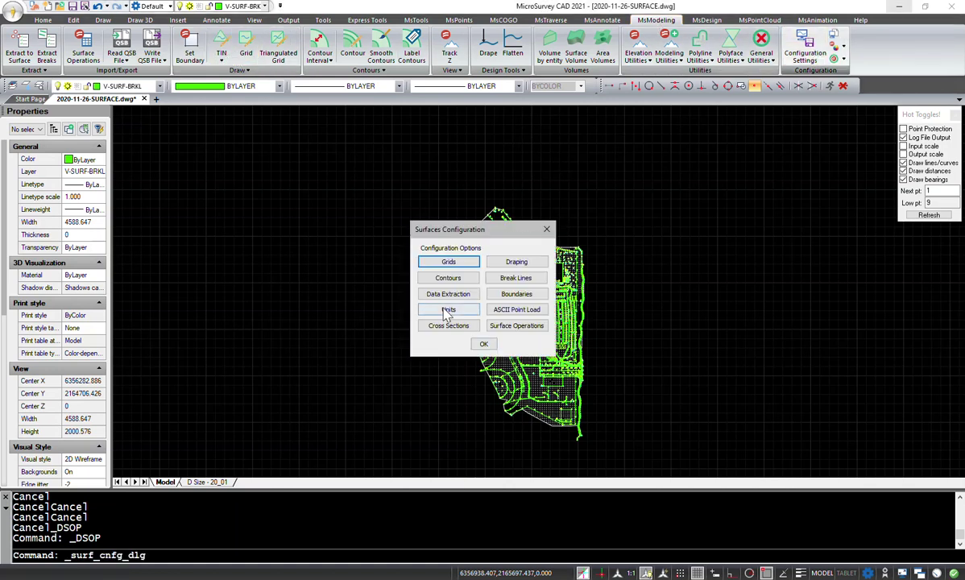
pyautogui.click(448, 262)
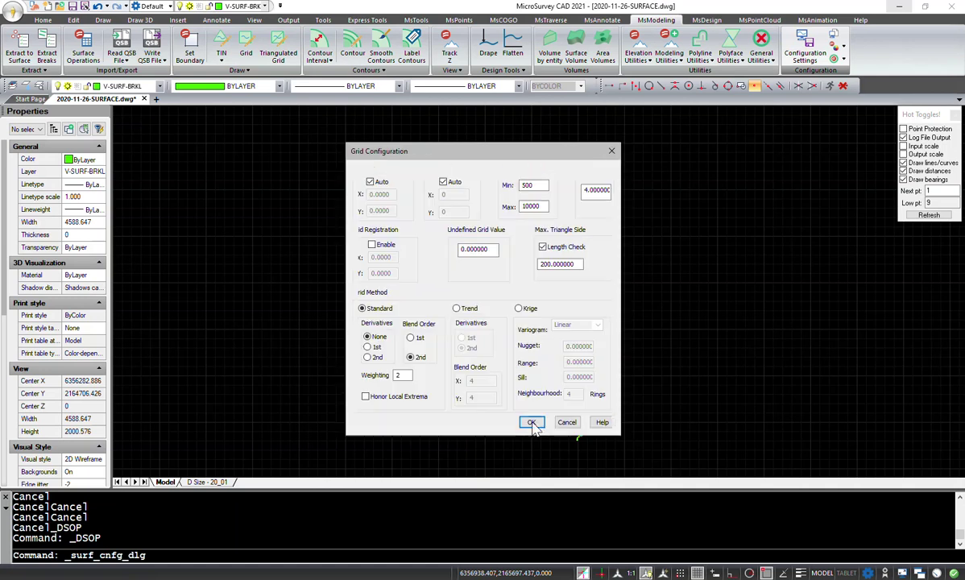
pyautogui.click(370, 181)
pyautogui.doubleClick(382, 211)
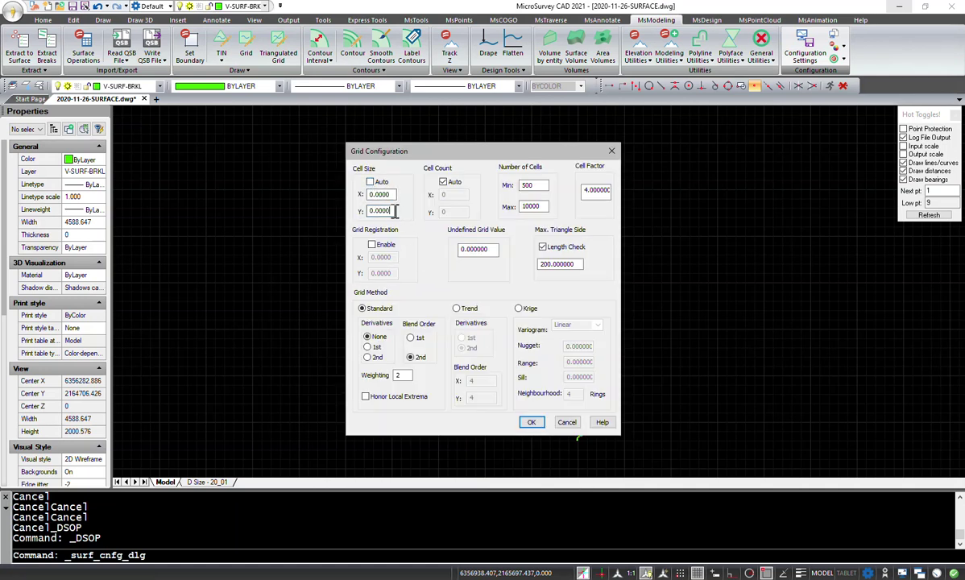
pyautogui.write('10')
pyautogui.doubleClick(383, 195)
pyautogui.write('10')
pyautogui.click(371, 245)
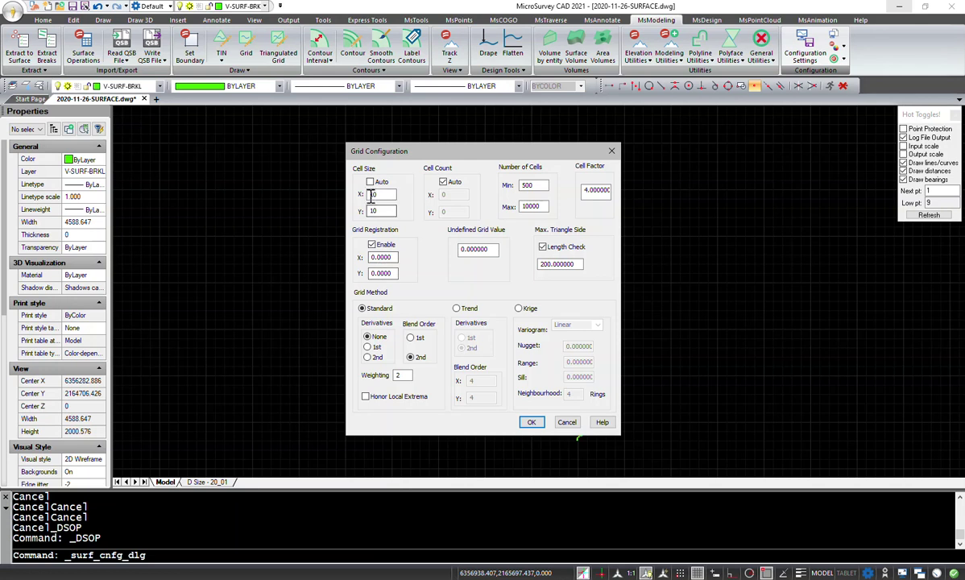
pyautogui.click(532, 422)
pyautogui.click(486, 344)
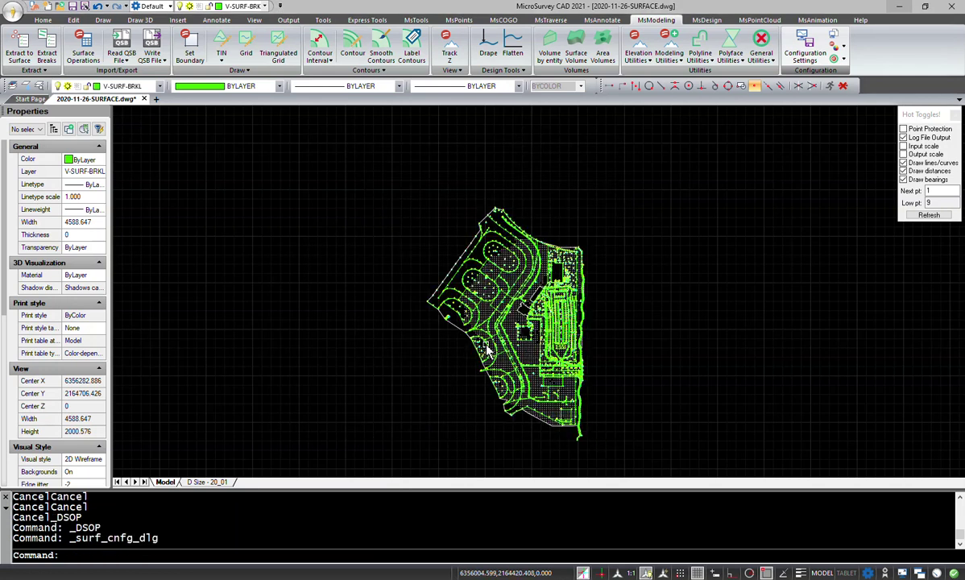
# Build the grid for the GROUND surface and show it temporarily with both horizontal and vertical lines.
pyautogui.click(247, 45)
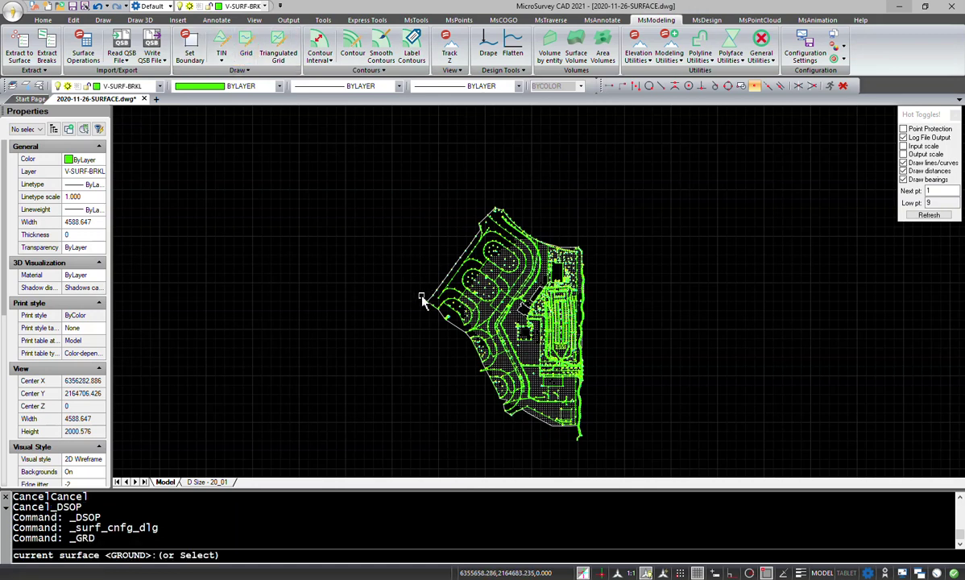
pyautogui.press('Return')
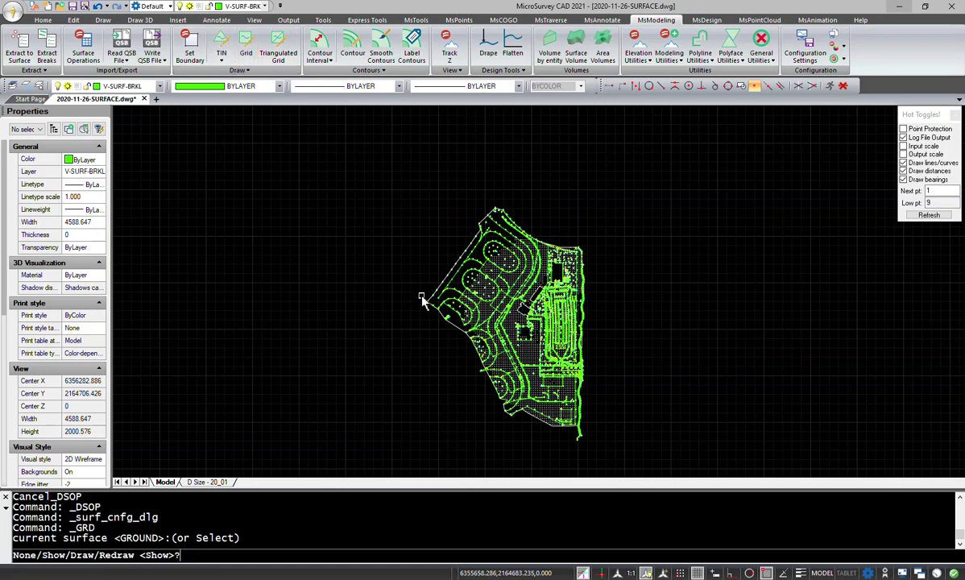
pyautogui.press('Return')
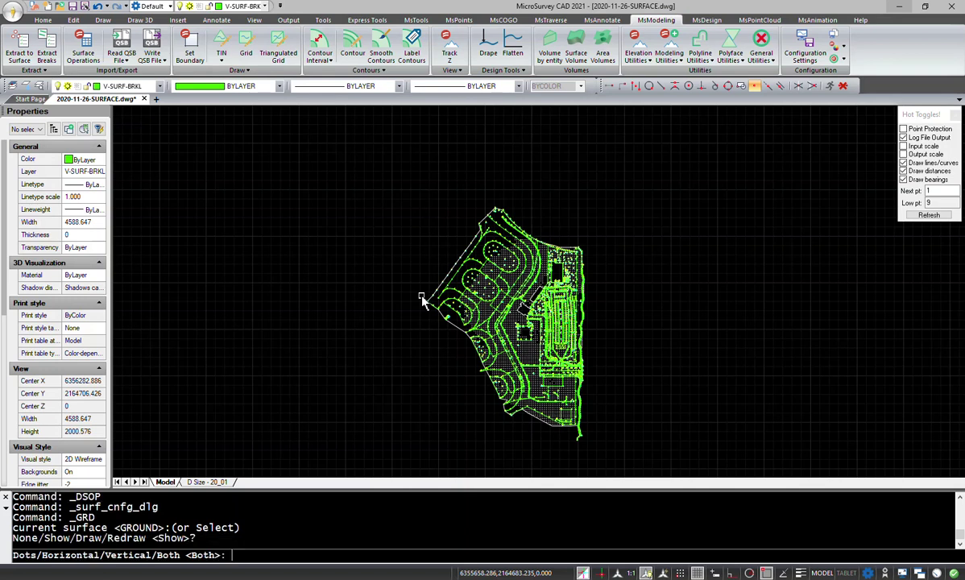
pyautogui.press('Return')
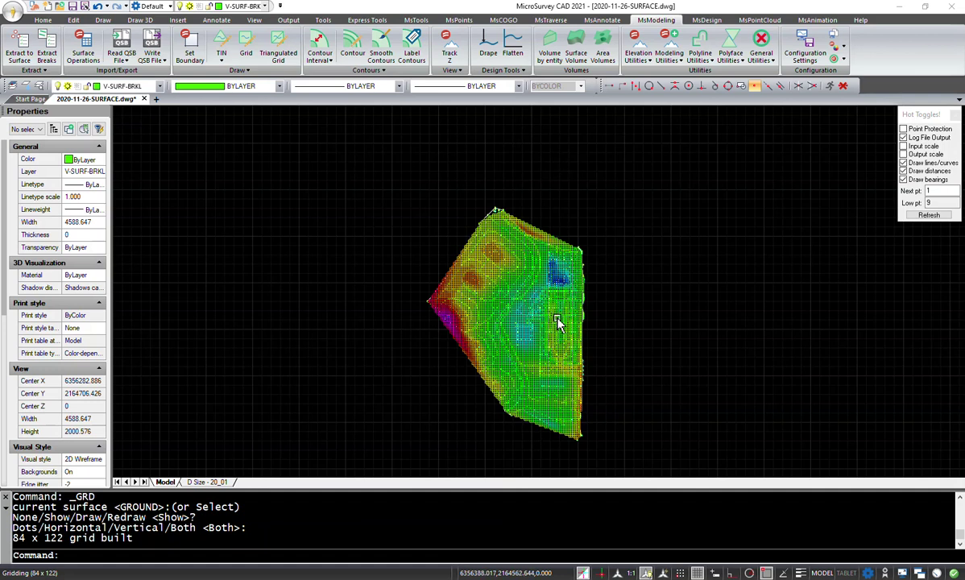
pyautogui.moveTo(531, 306); pyautogui.dragTo(491, 306, button='middle')
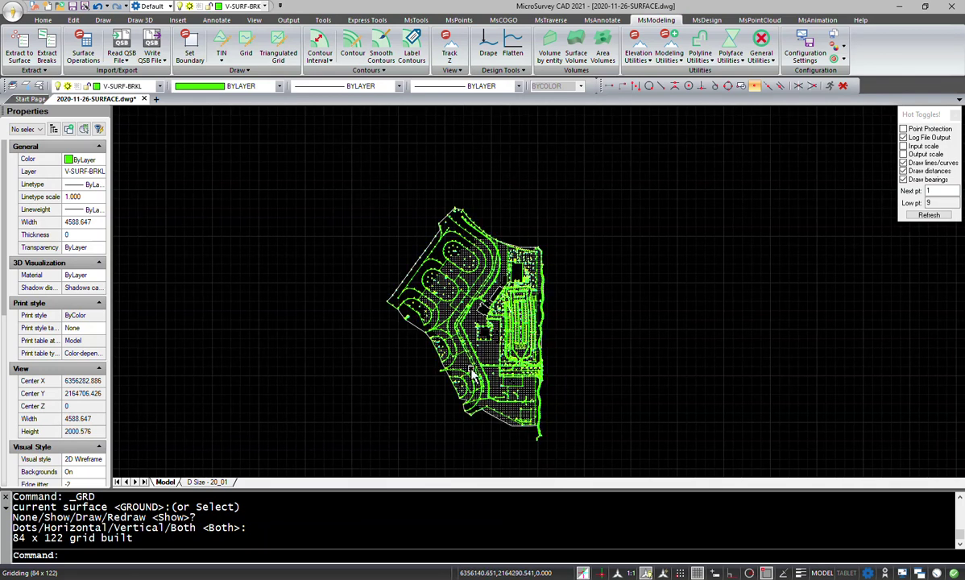
# Review the GROUND surface's detailed information again, computing its statistics and checking the grid size, count and extents.
pyautogui.click(83, 44)
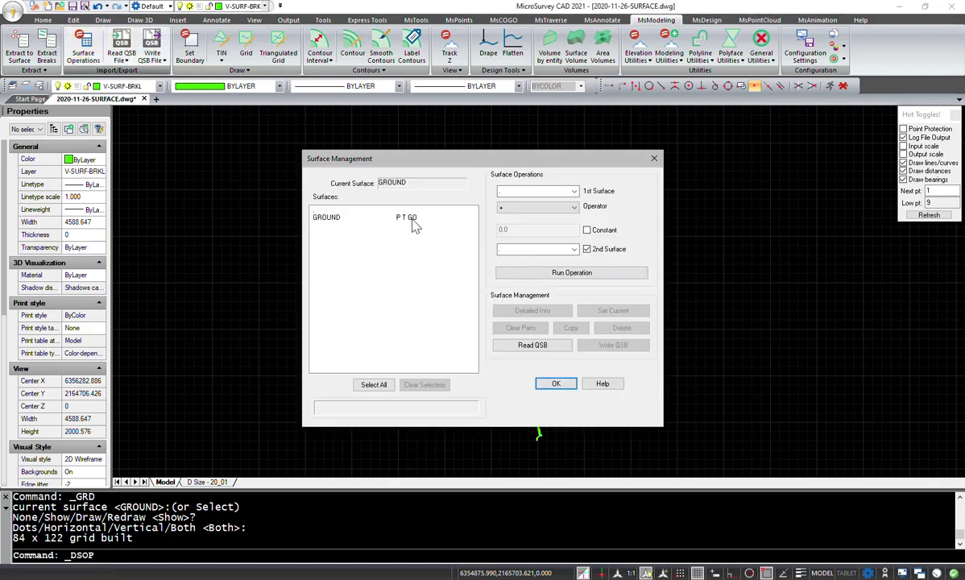
pyautogui.click(413, 225)
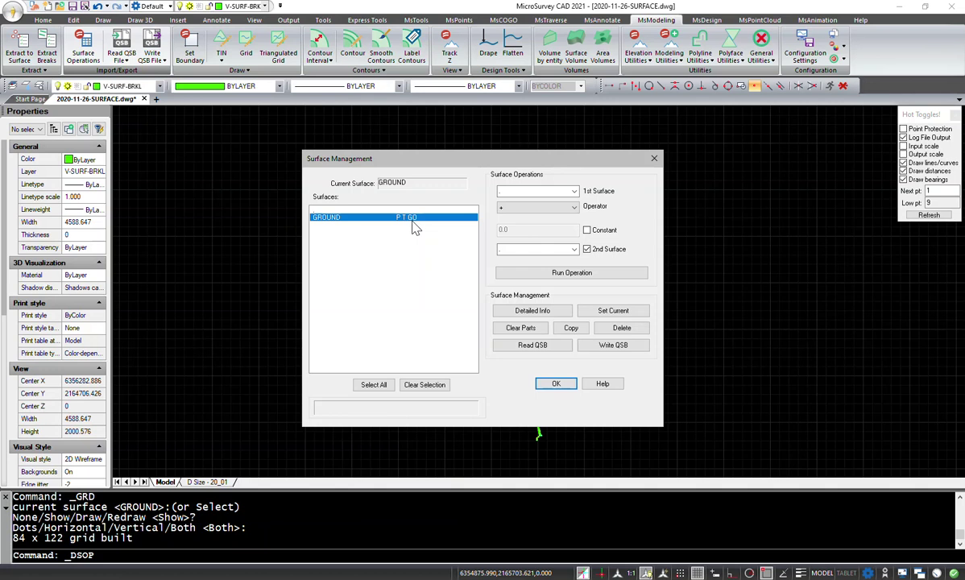
pyautogui.click(535, 313)
pyautogui.click(458, 319)
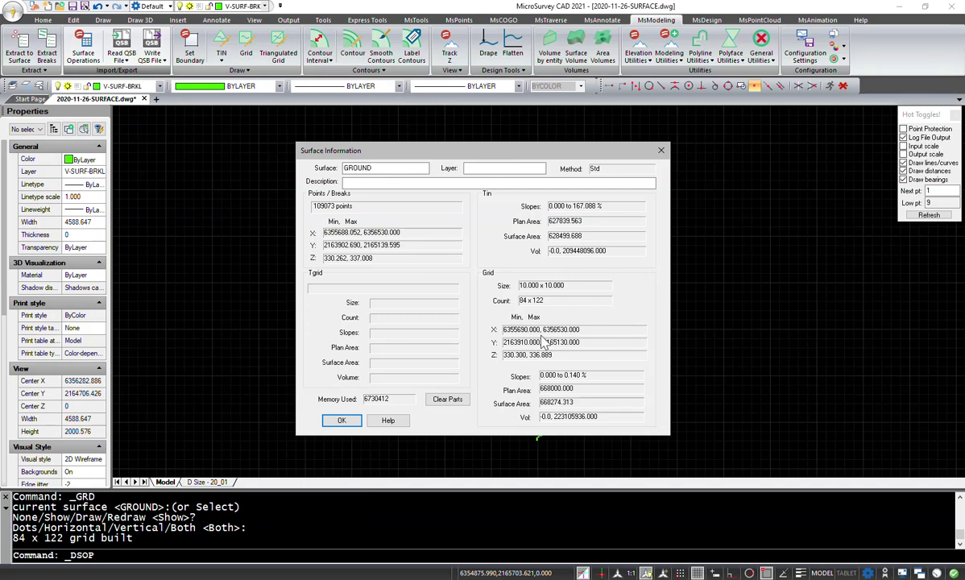
pyautogui.click(341, 423)
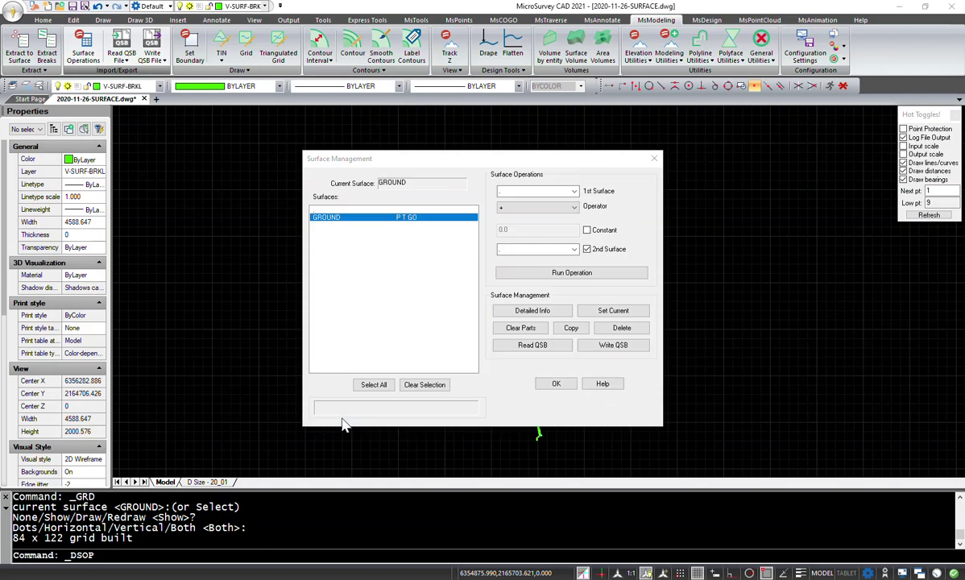
# Write the GROUND surface to demo.qsb in Downloads, replacing the existing file, and close Surface Management.
pyautogui.click(340, 219)
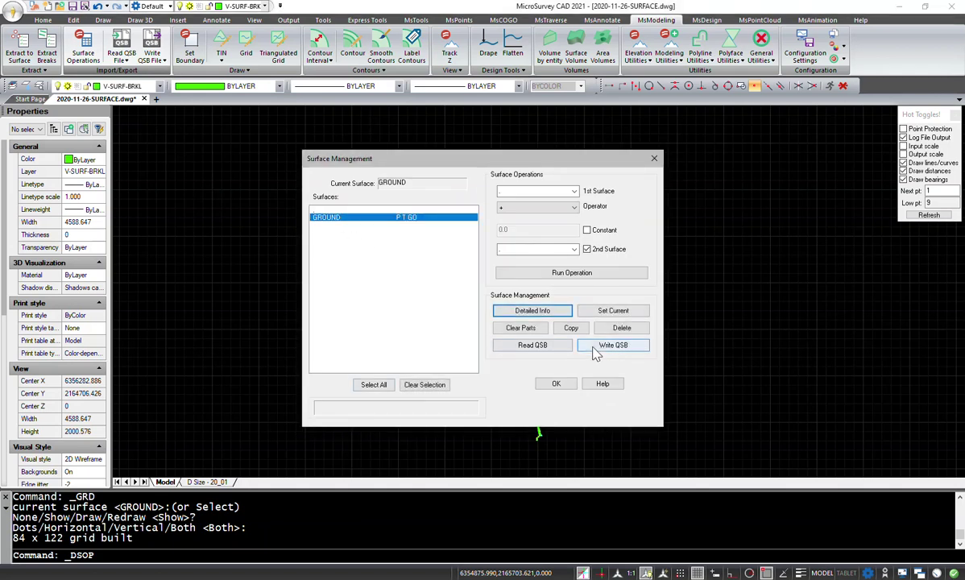
pyautogui.click(600, 348)
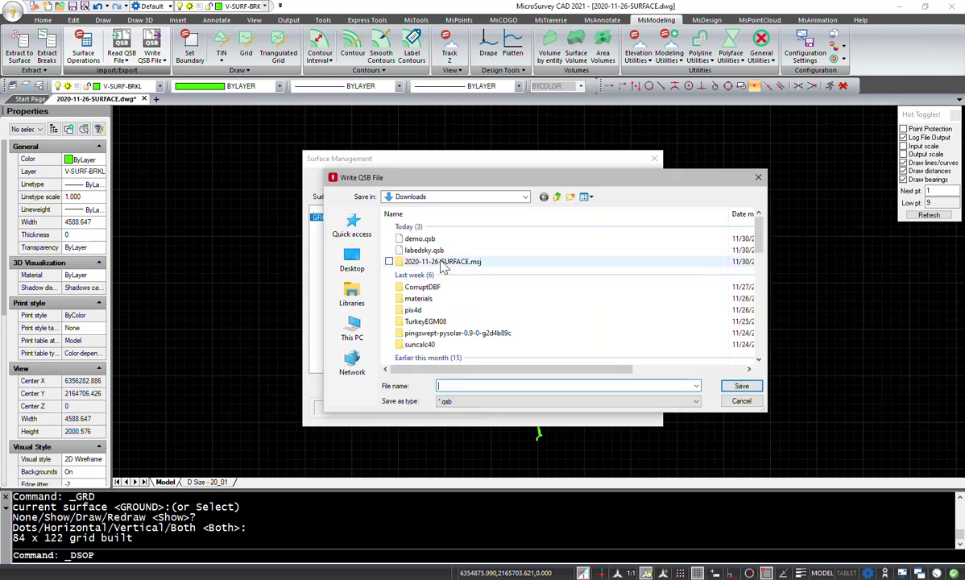
pyautogui.click(420, 238)
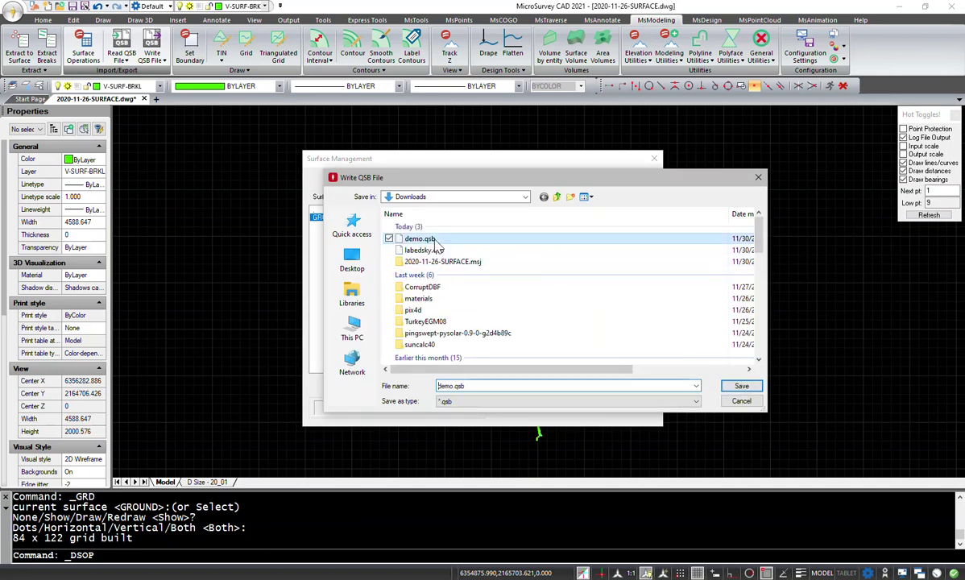
pyautogui.click(741, 389)
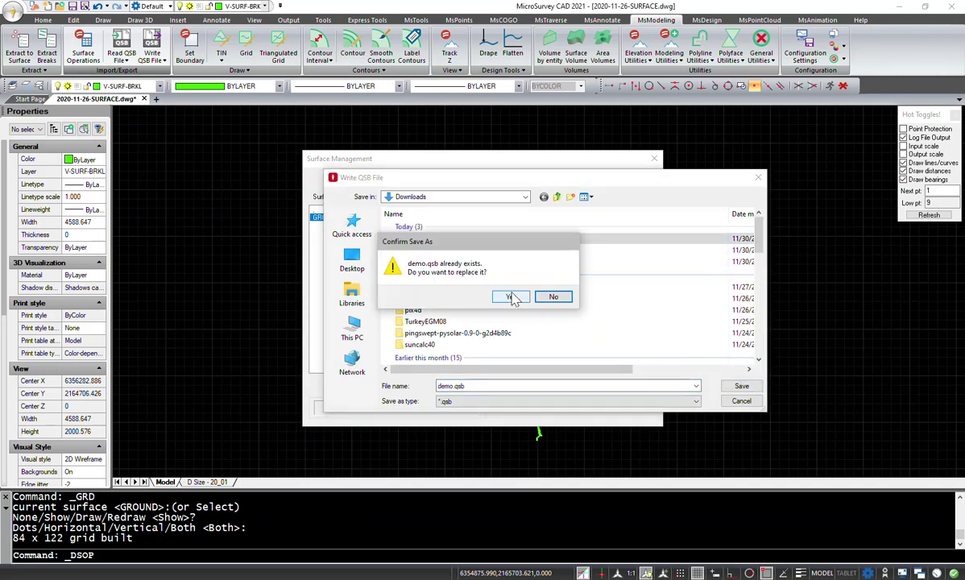
pyautogui.click(482, 279)
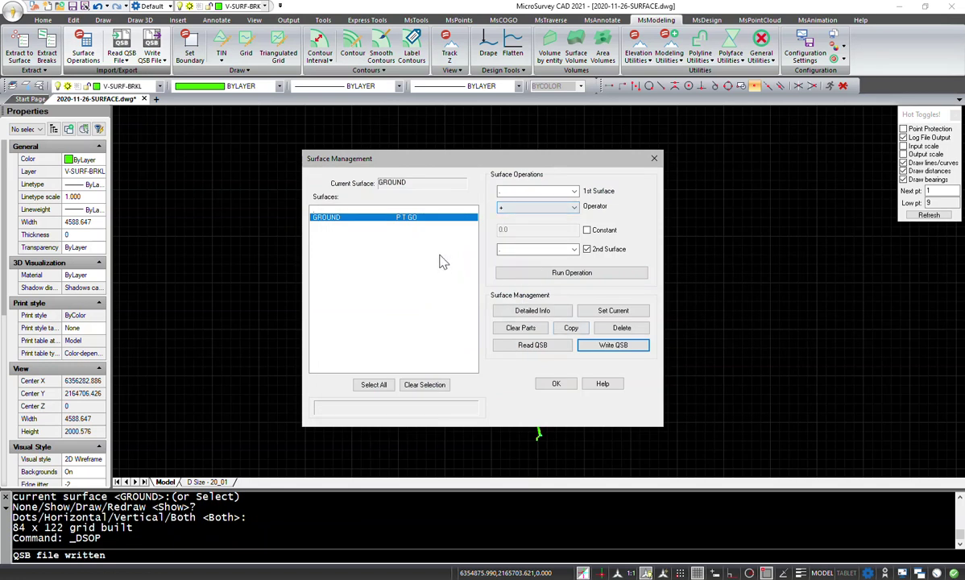
pyautogui.click(556, 384)
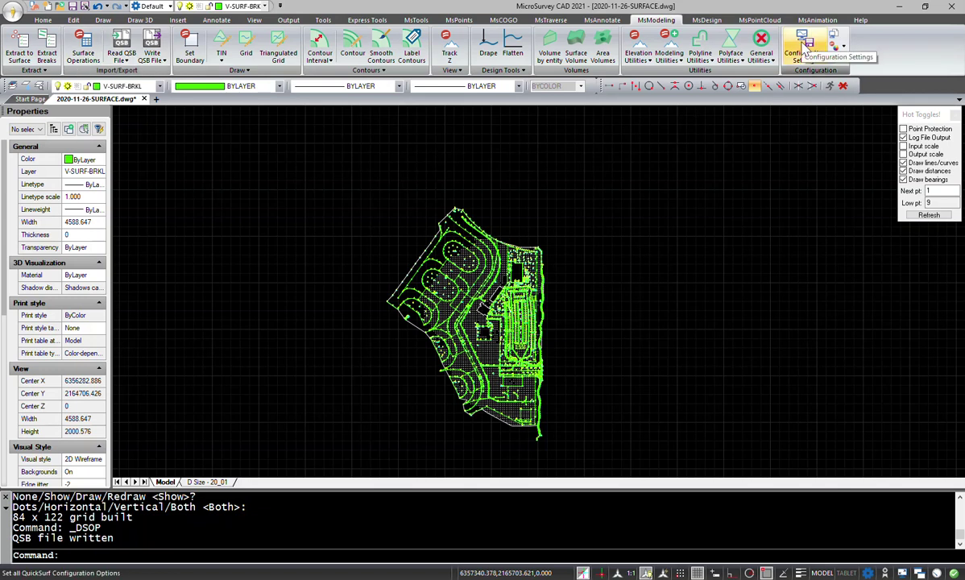
# Set Grid as the surface for contouring in the contour configuration.
pyautogui.click(804, 48)
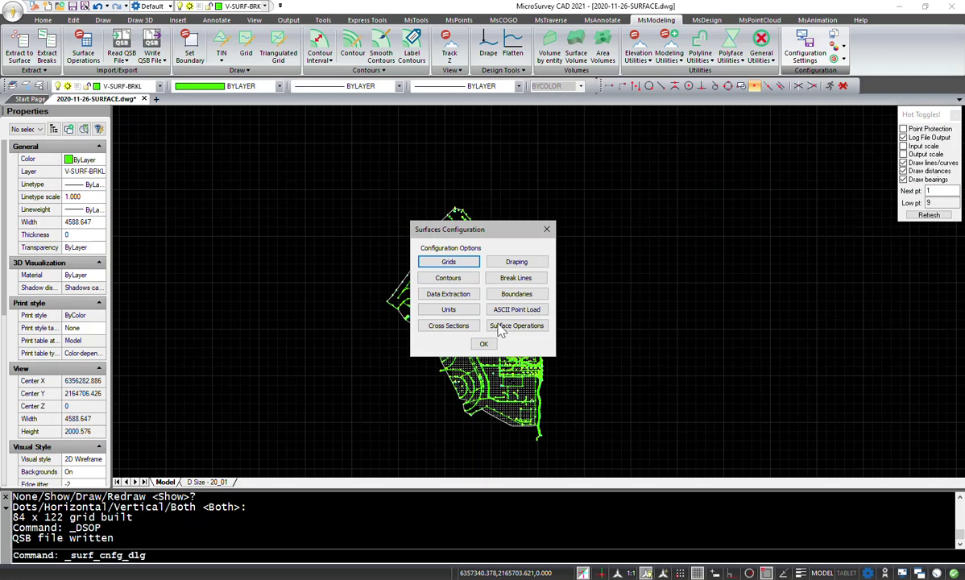
pyautogui.click(447, 277)
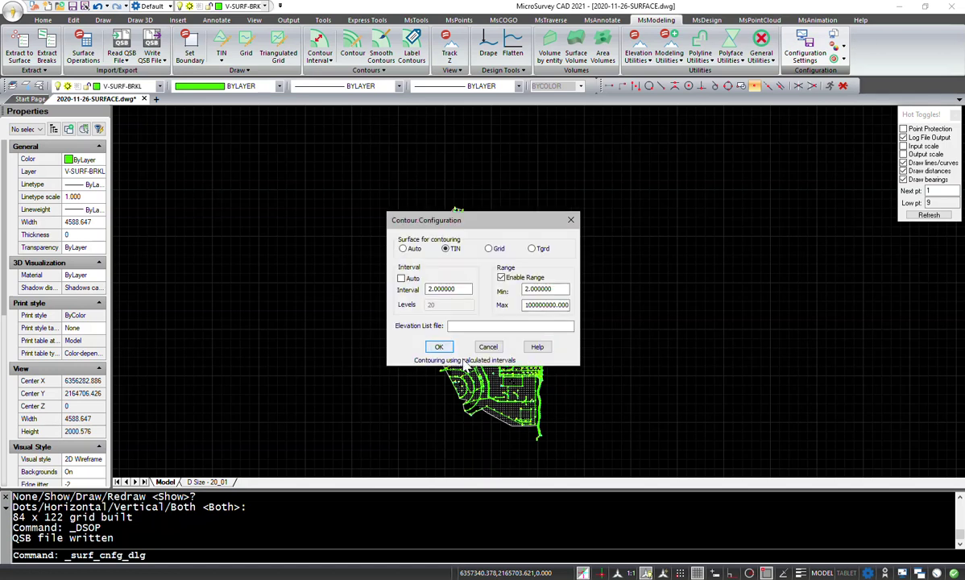
pyautogui.click(488, 250)
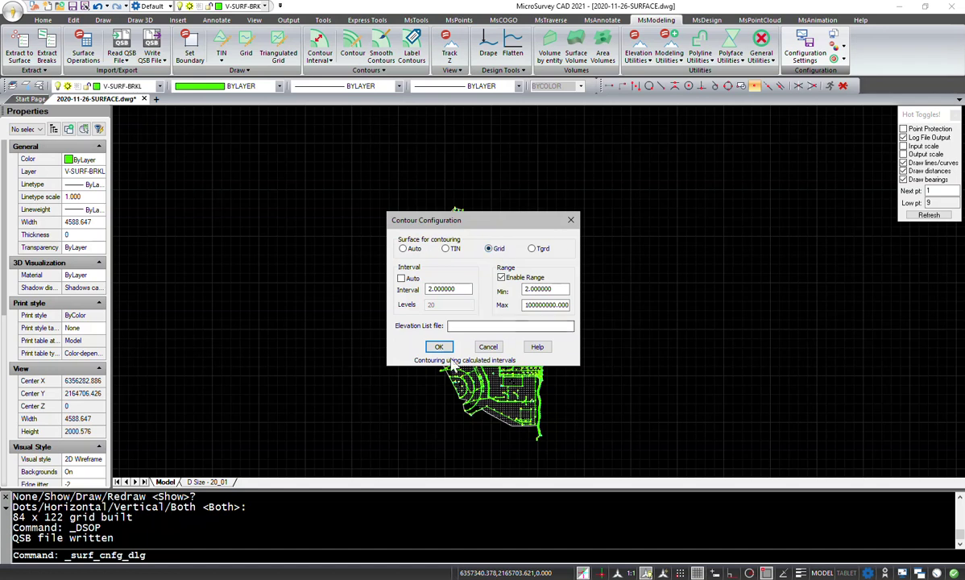
pyautogui.click(441, 347)
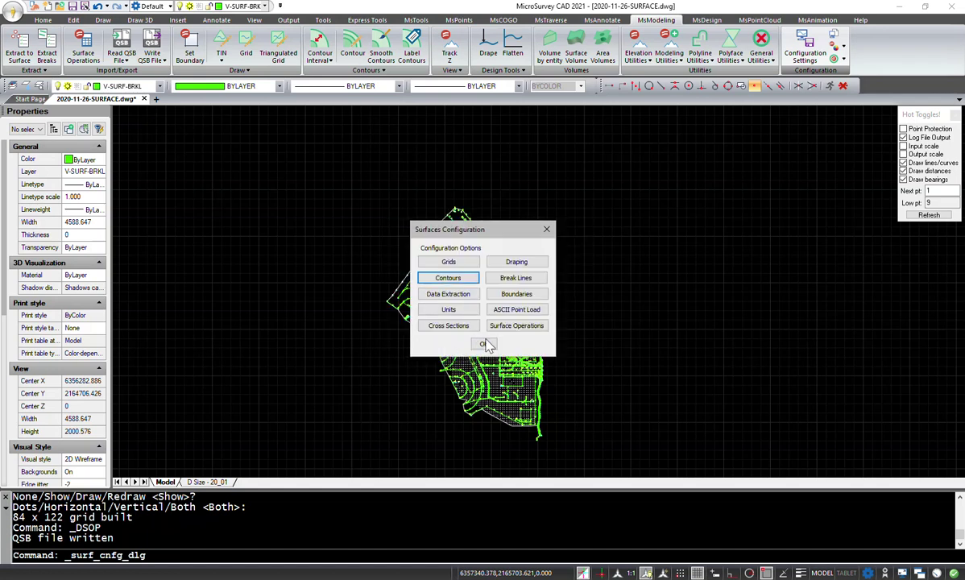
pyautogui.click(486, 342)
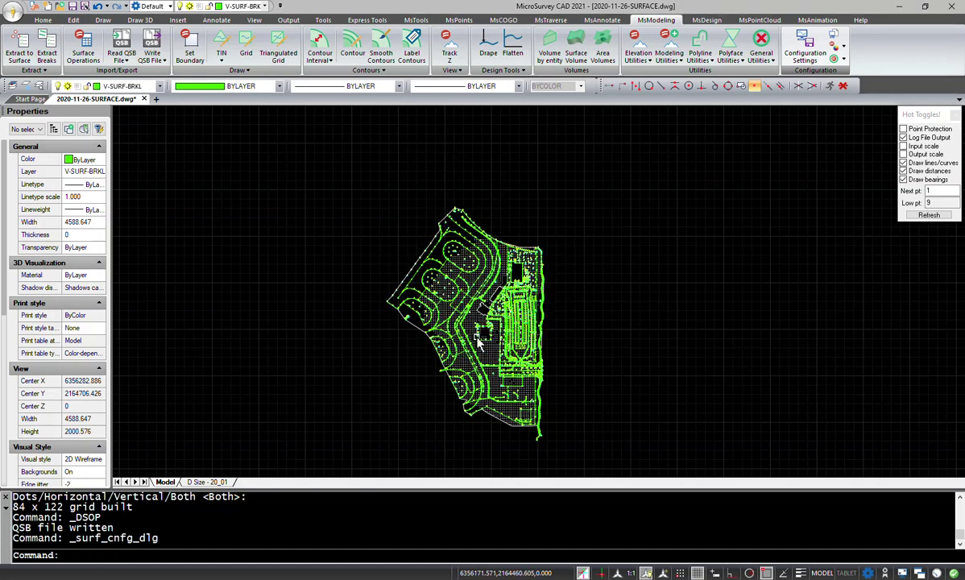
# Isolate the V-SURF-BRKL layer using the angled breakline near the southern end of the site.
pyautogui.scroll(2, 451, 294)
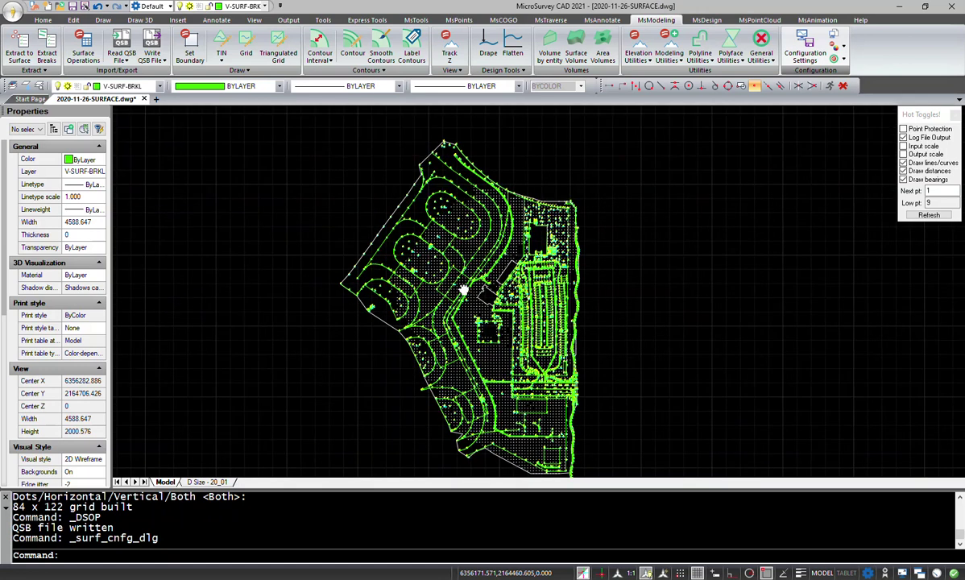
pyautogui.scroll(3, 423, 278)
pyautogui.scroll(1, 390, 274)
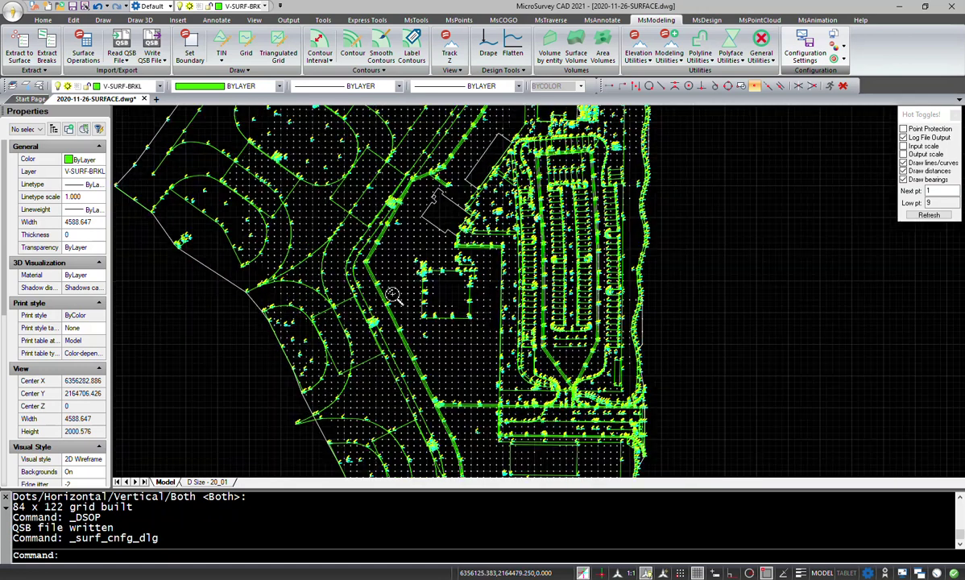
pyautogui.moveTo(396, 283); pyautogui.dragTo(414, 129, button='middle')
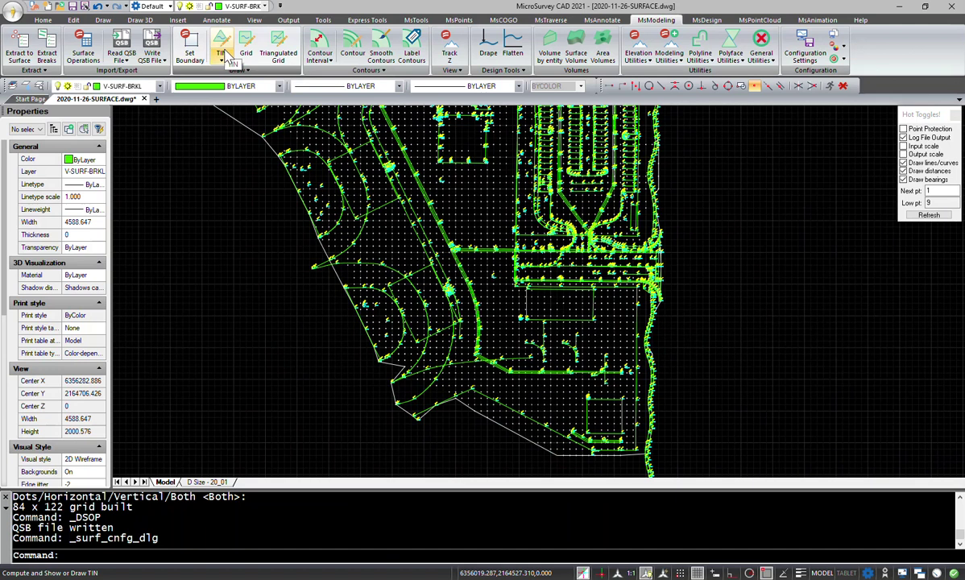
pyautogui.click(413, 22)
pyautogui.click(306, 55)
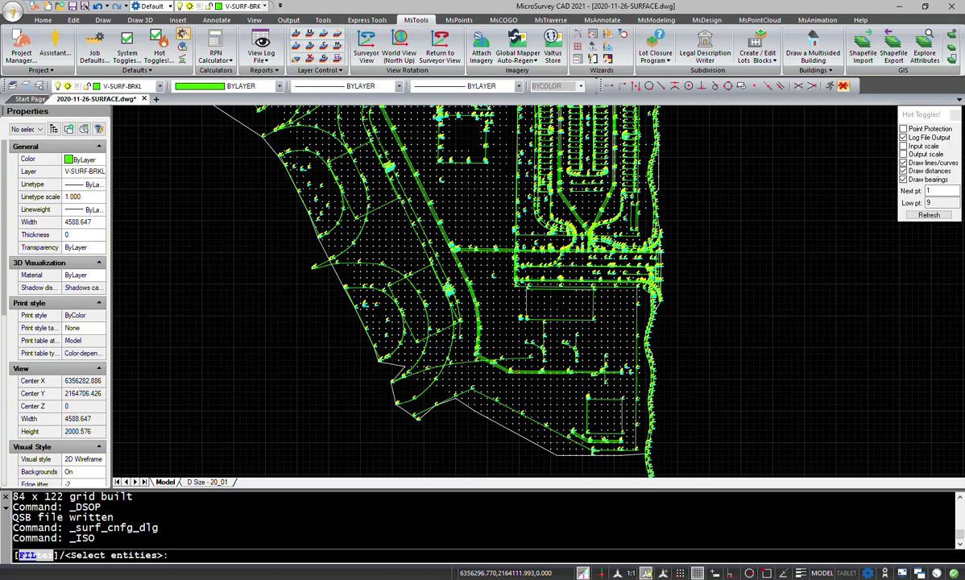
pyautogui.click(527, 372)
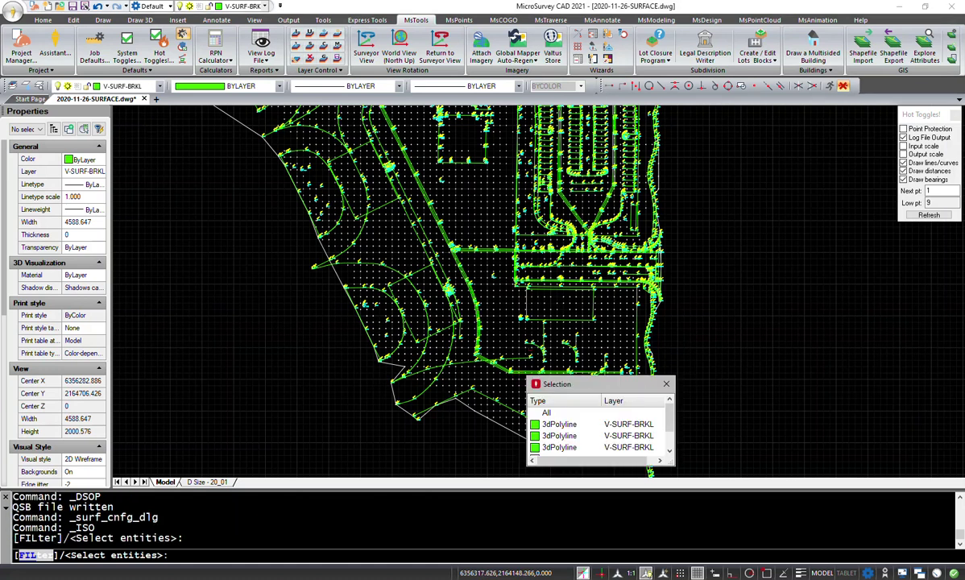
pyautogui.press('Escape')
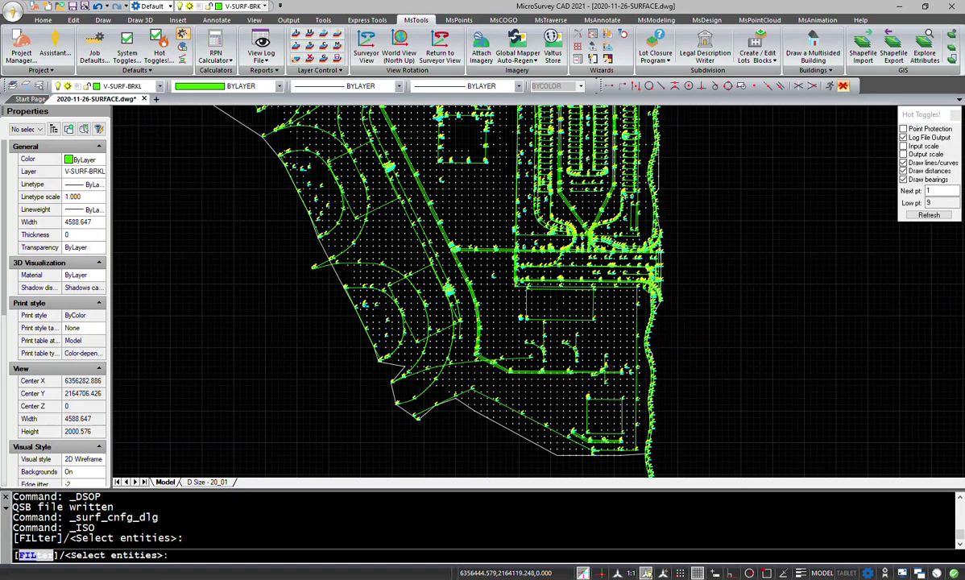
pyautogui.press('Escape')
pyautogui.press('Return')
pyautogui.scroll(3, 544, 441)
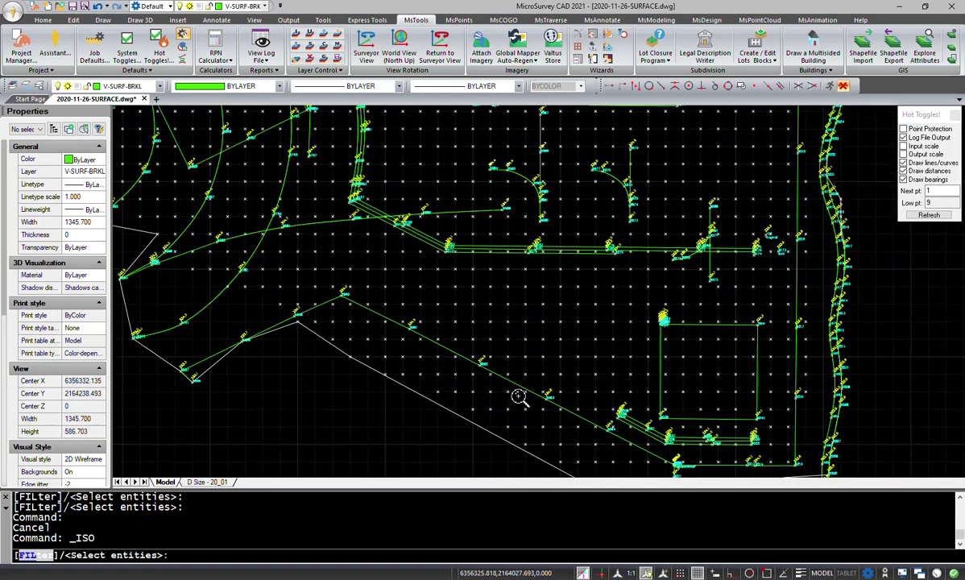
pyautogui.click(515, 379)
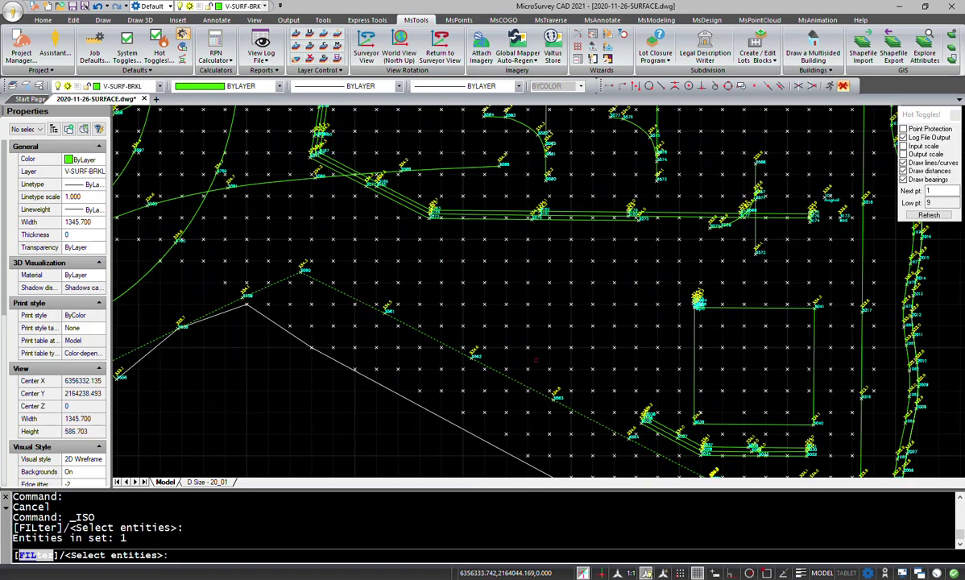
pyautogui.press('Return')
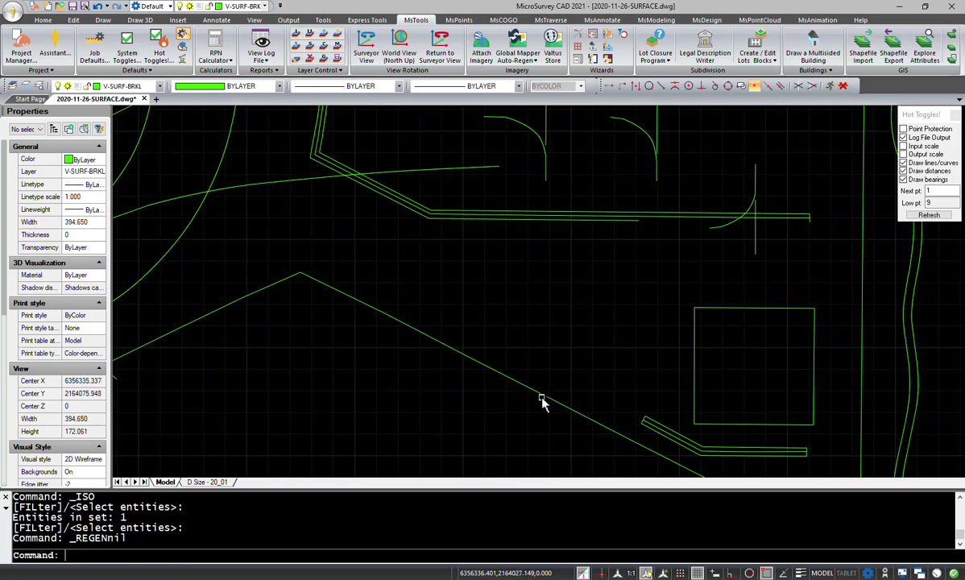
# Set the contour interval to 1.
pyautogui.scroll(3, 519, 390)
pyautogui.scroll(-3, 518, 392)
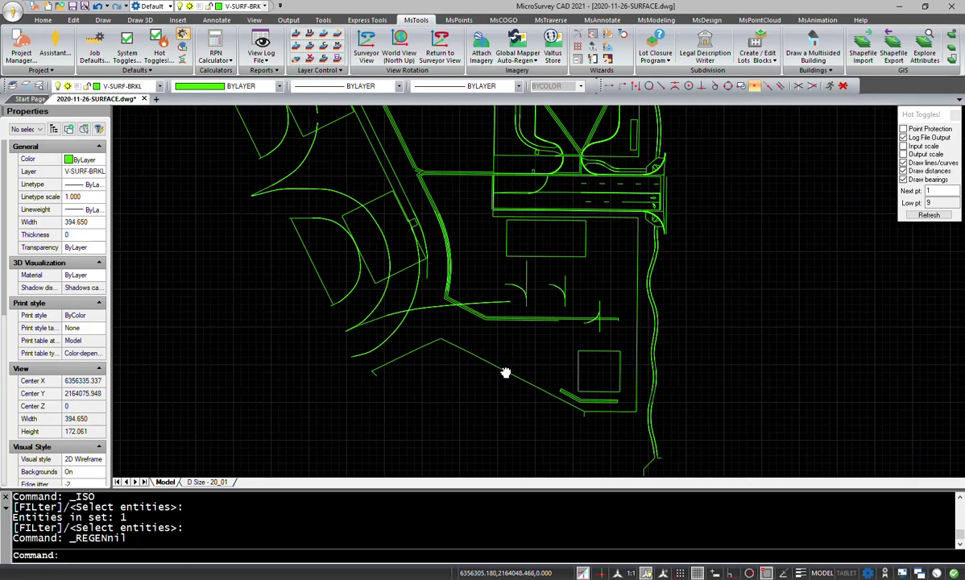
pyautogui.scroll(2, 479, 327)
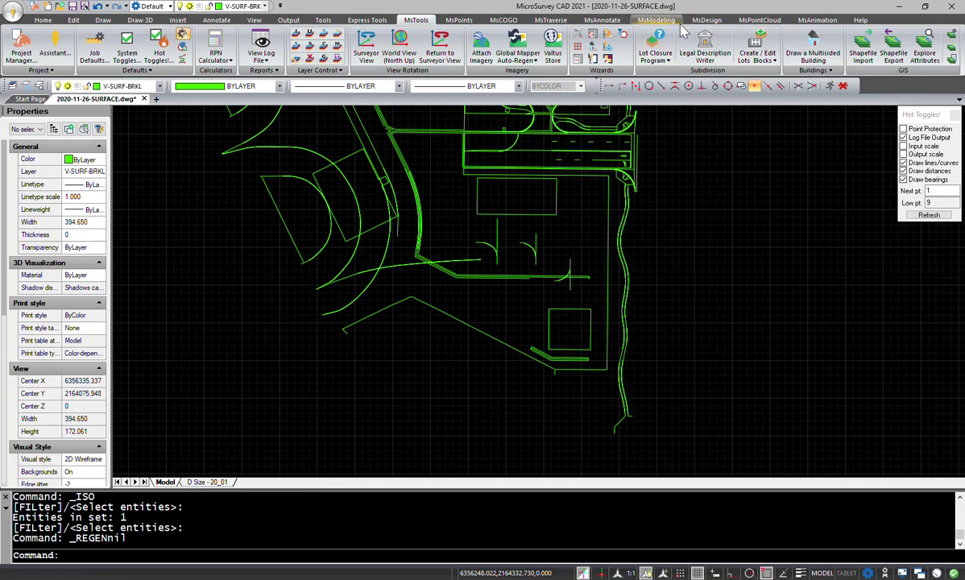
pyautogui.click(707, 22)
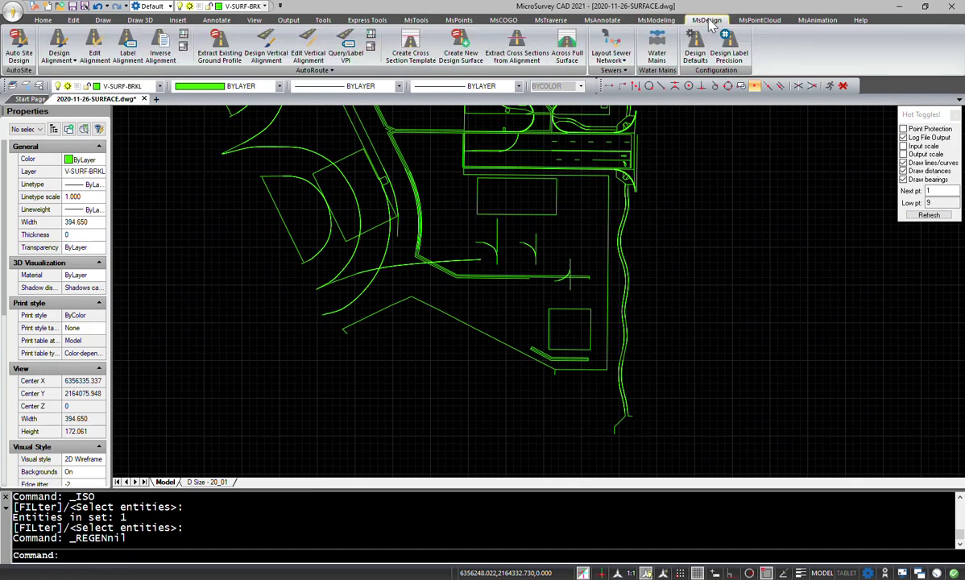
pyautogui.click(666, 22)
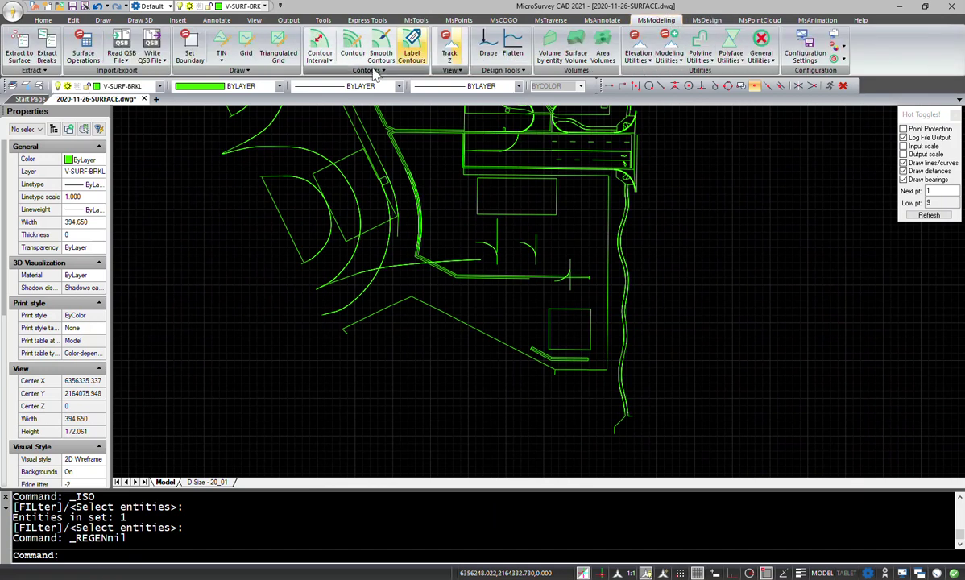
pyautogui.click(319, 58)
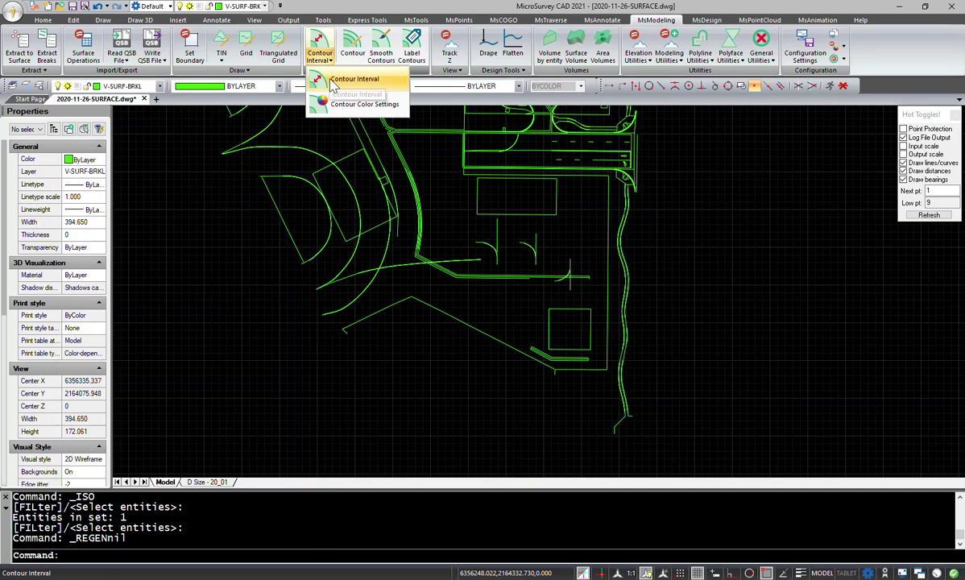
pyautogui.click(347, 79)
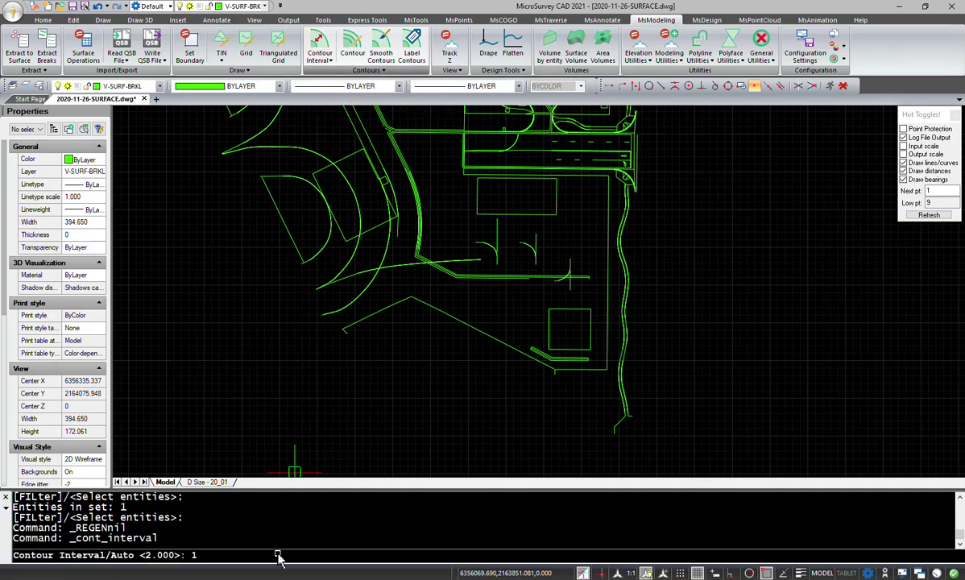
pyautogui.write('1')
pyautogui.press('Return')
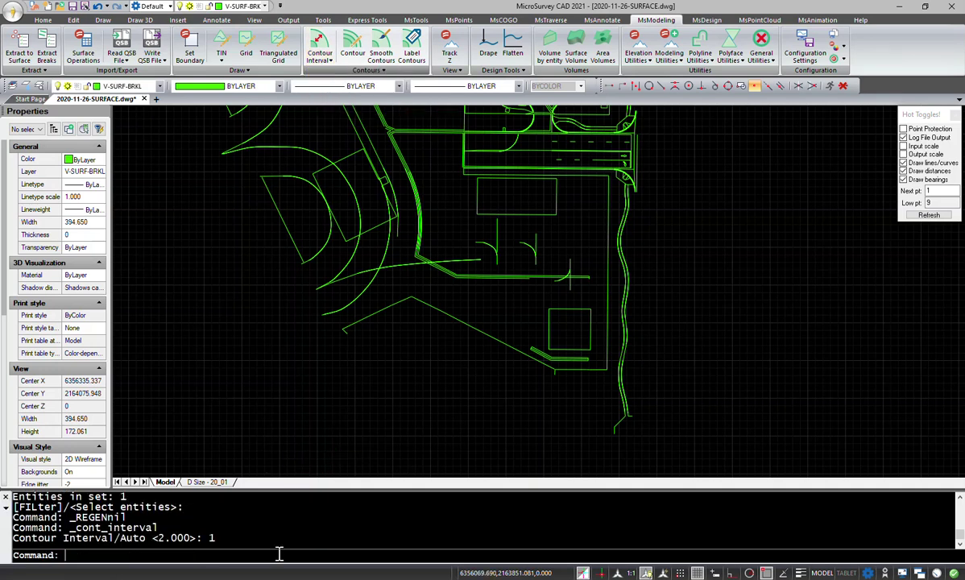
# Compute contours for the selected GROUND surface and display them temporarily with the Show option.
pyautogui.click(368, 62)
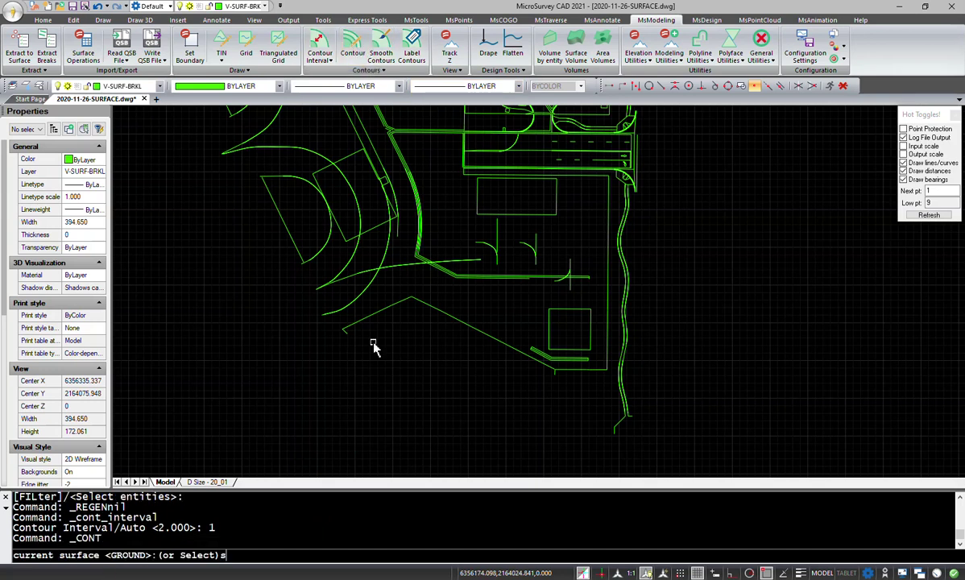
pyautogui.press('Return')
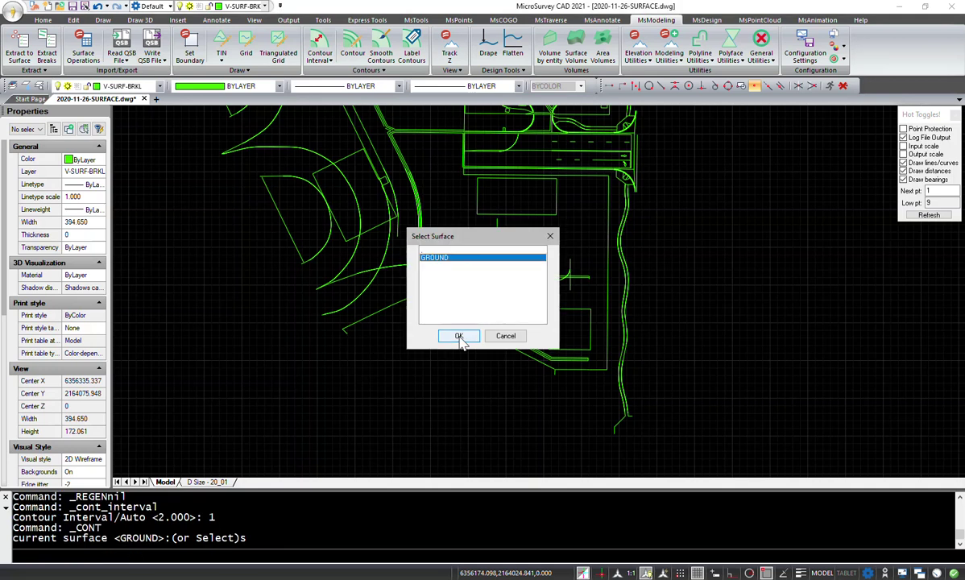
pyautogui.click(458, 337)
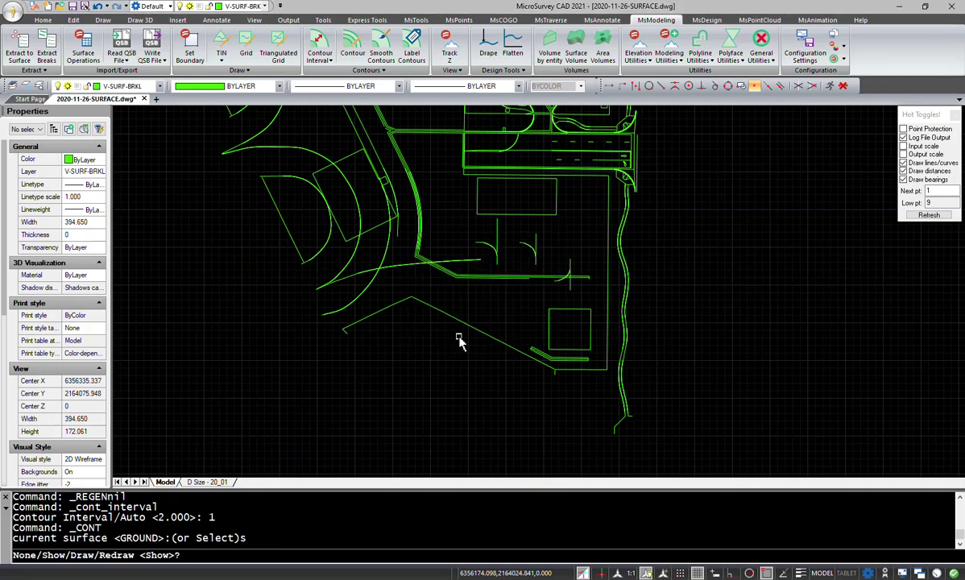
pyautogui.write('s')
pyautogui.press('Return')
pyautogui.write('s')
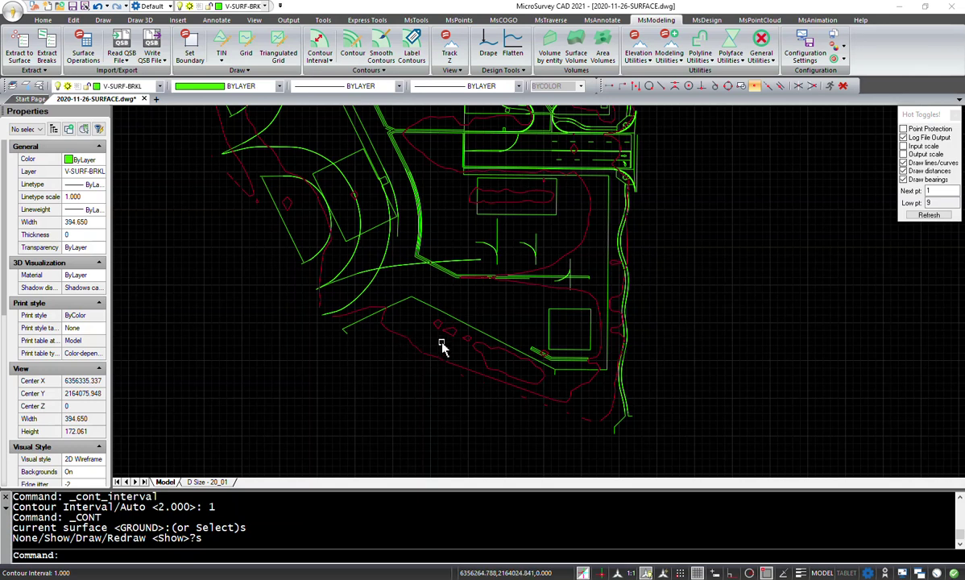
pyautogui.moveTo(447, 315); pyautogui.dragTo(440, 319, button='middle')
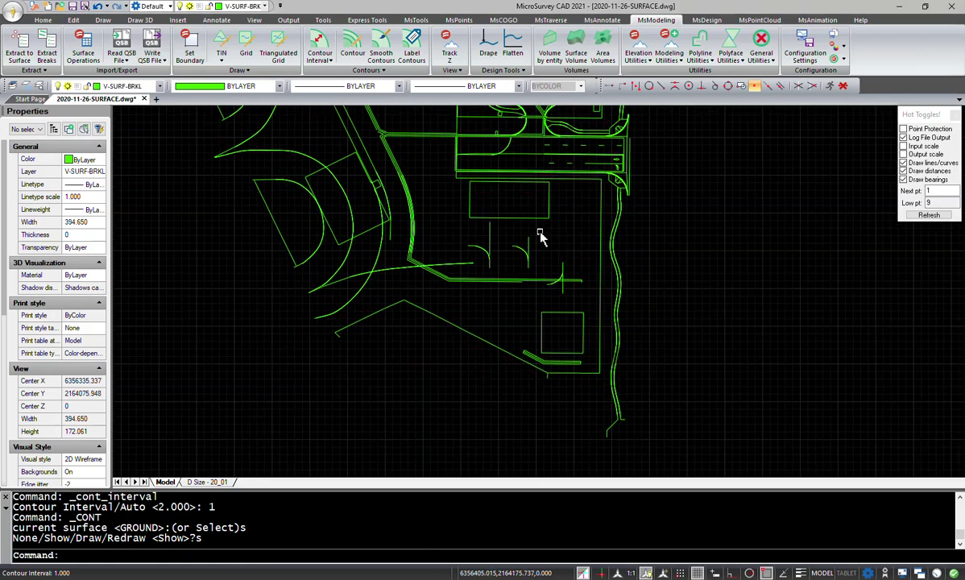
# Start the Contour command again.
pyautogui.click(361, 54)
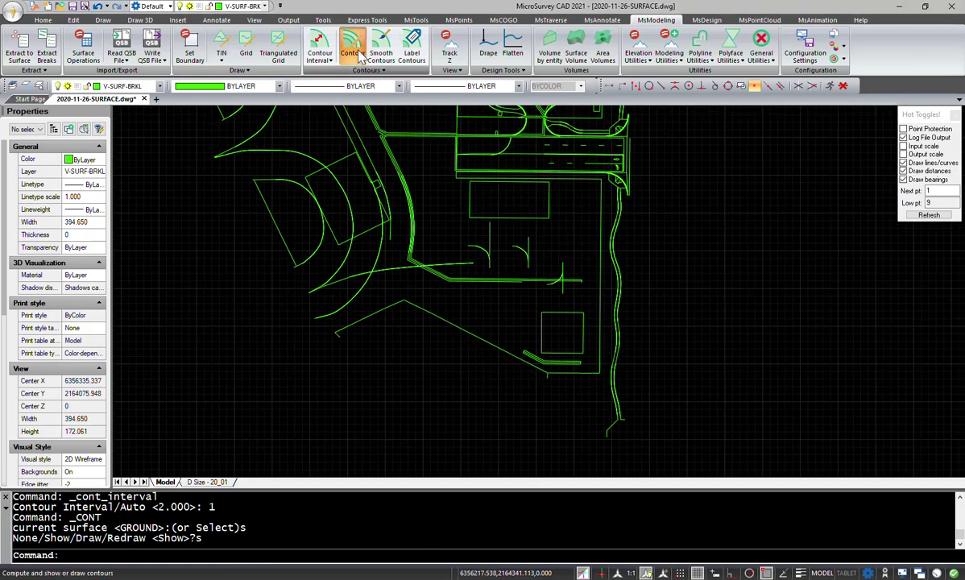